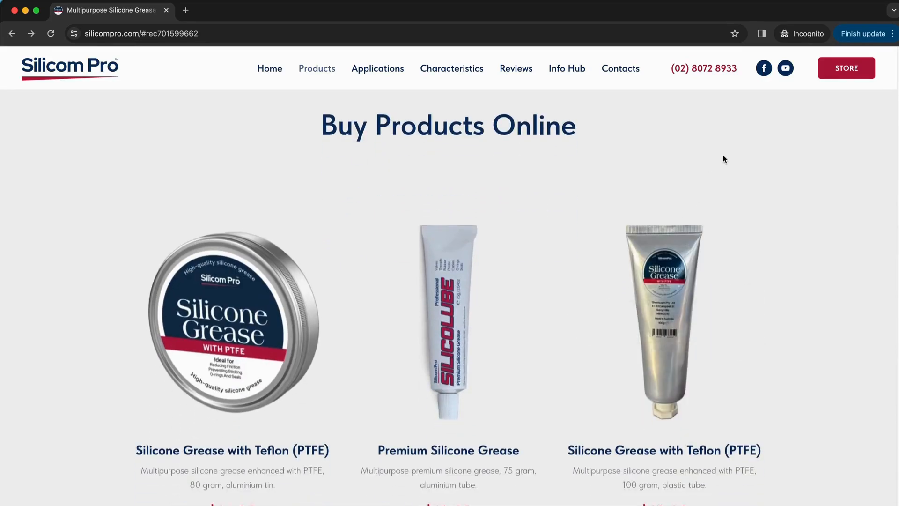
Open the Premium Silicone Grease product page from the site's online store section.
{"action": "scroll", "coordinate": [732, 207], "scroll_direction": "up", "scroll_amount": 10}
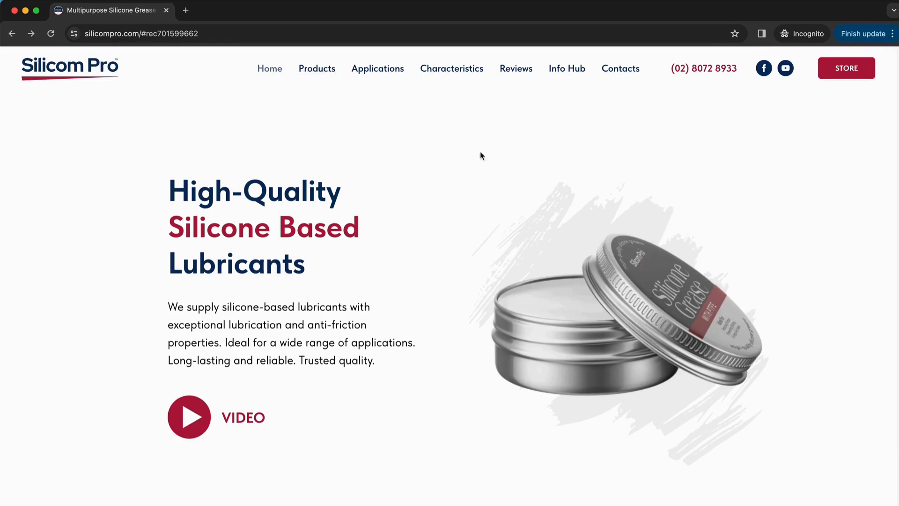
{"action": "left_click", "coordinate": [855, 71]}
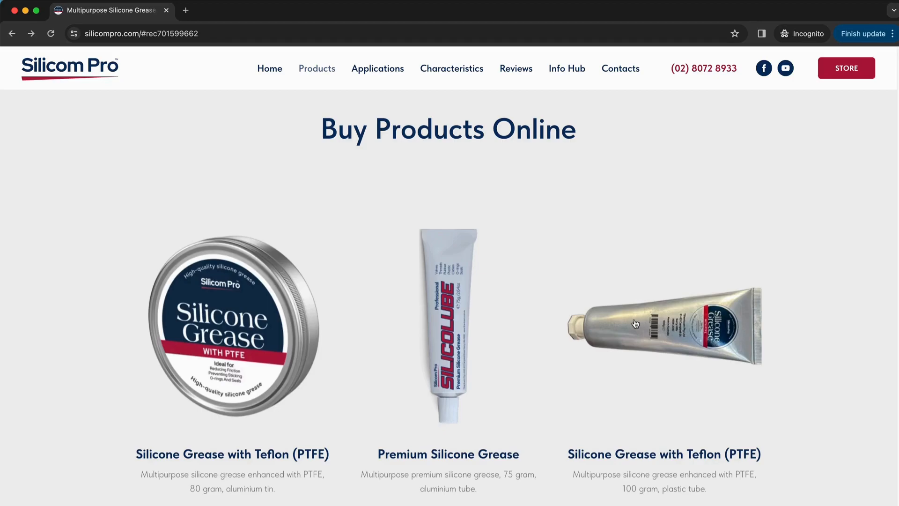
{"action": "left_click", "coordinate": [465, 331]}
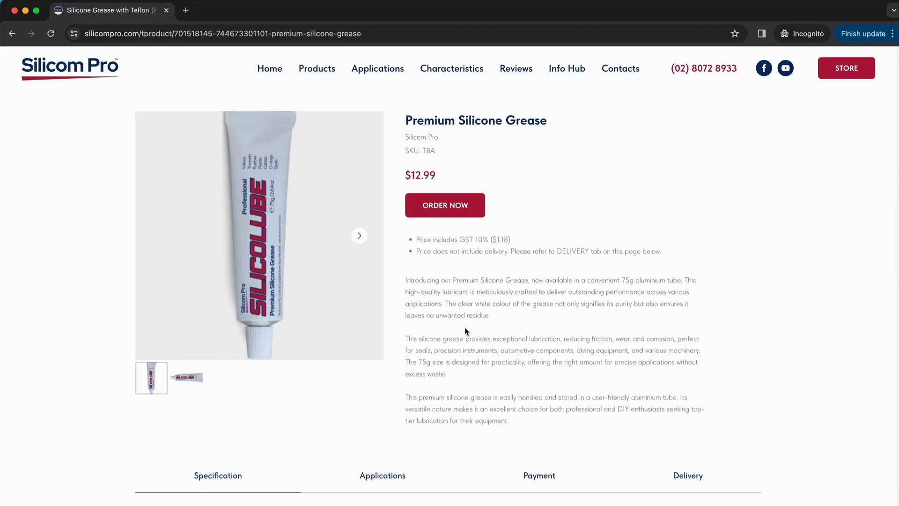
Examine the product's second photo and its specification, applications, payment and delivery information.
{"action": "left_click", "coordinate": [358, 236]}
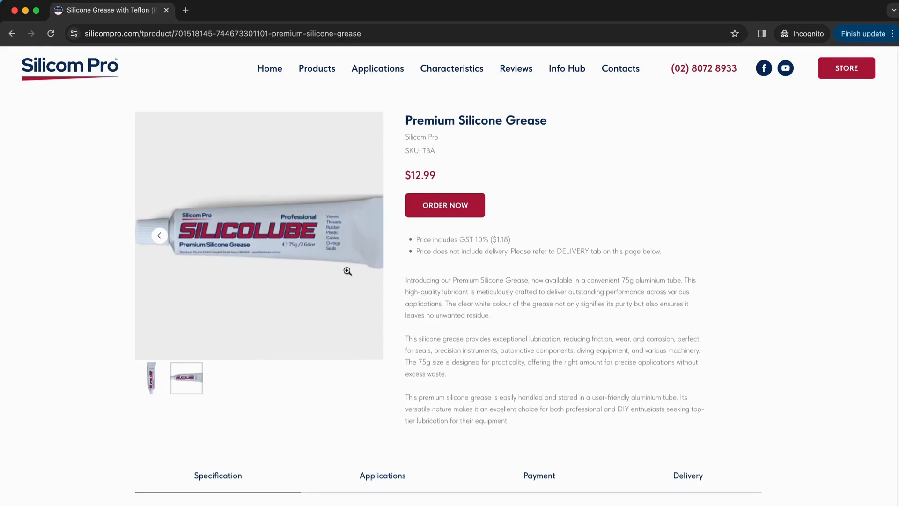
{"action": "scroll", "coordinate": [271, 414], "scroll_direction": "down", "scroll_amount": 3}
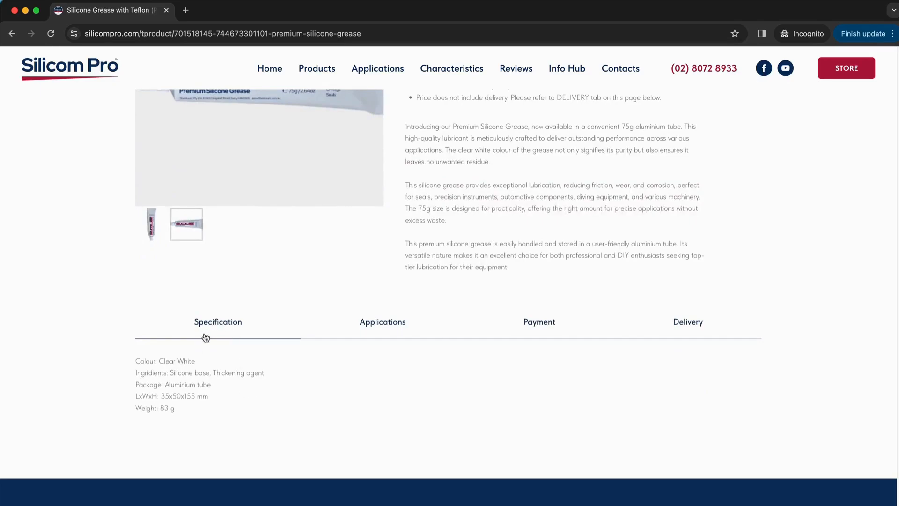
{"action": "left_click", "coordinate": [382, 327]}
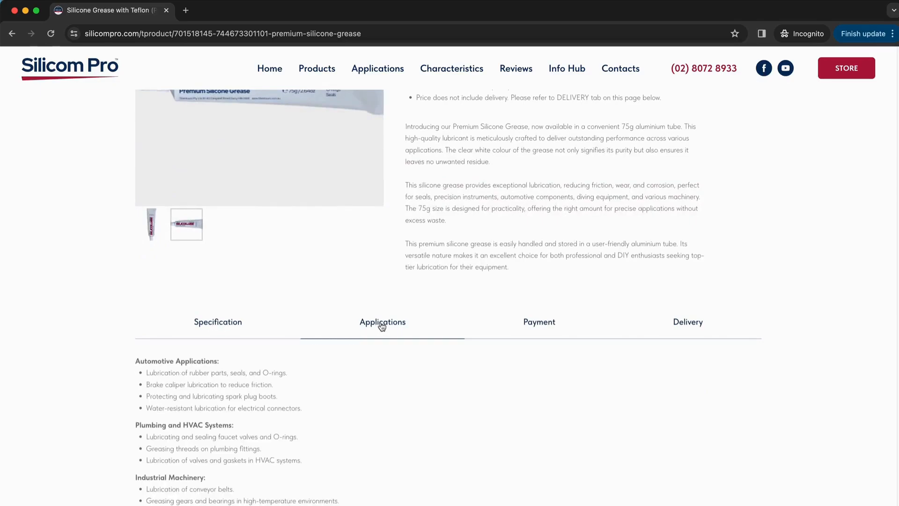
{"action": "left_click", "coordinate": [540, 327]}
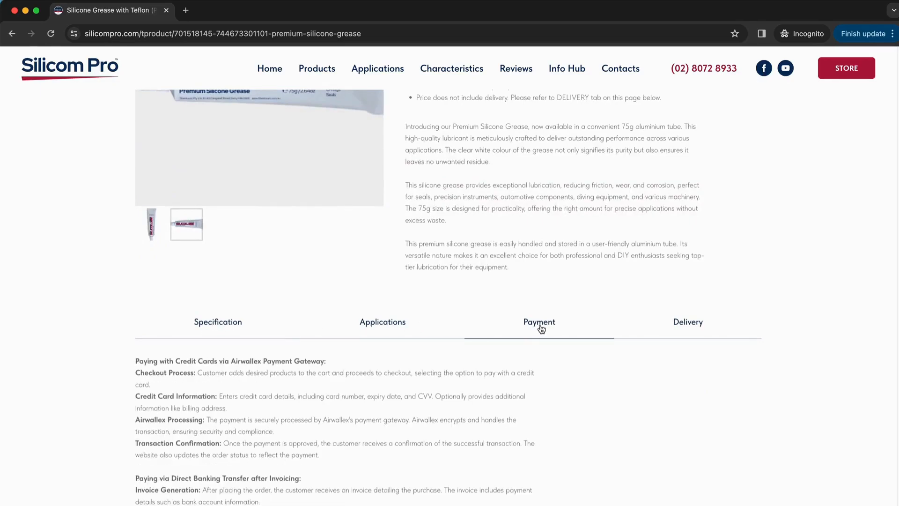
{"action": "left_click", "coordinate": [695, 328]}
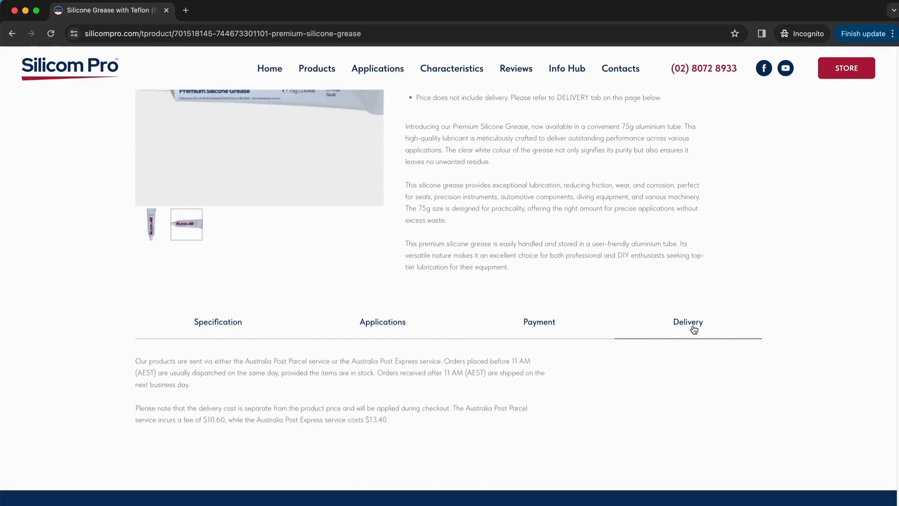
{"action": "scroll", "coordinate": [698, 323], "scroll_direction": "up", "scroll_amount": 5}
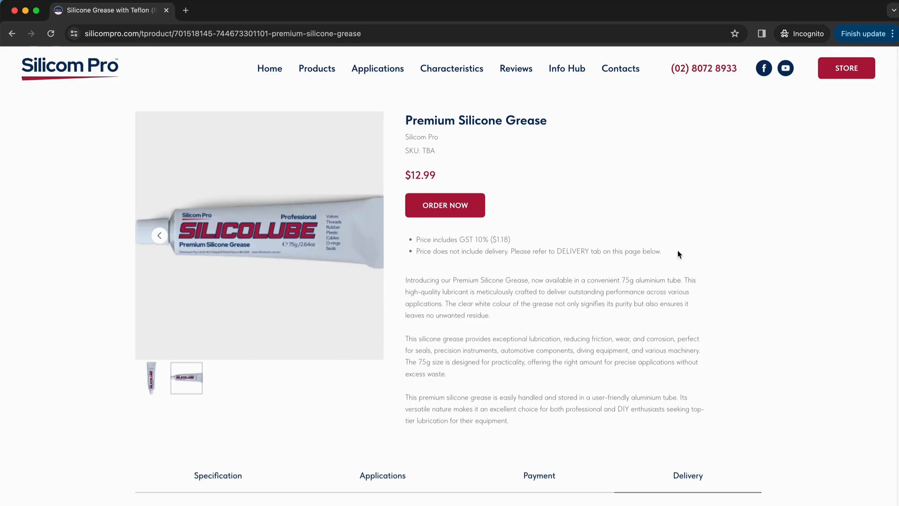
{"action": "scroll", "coordinate": [674, 262], "scroll_direction": "down", "scroll_amount": 5}
{"action": "scroll", "coordinate": [678, 294], "scroll_direction": "down", "scroll_amount": 1}
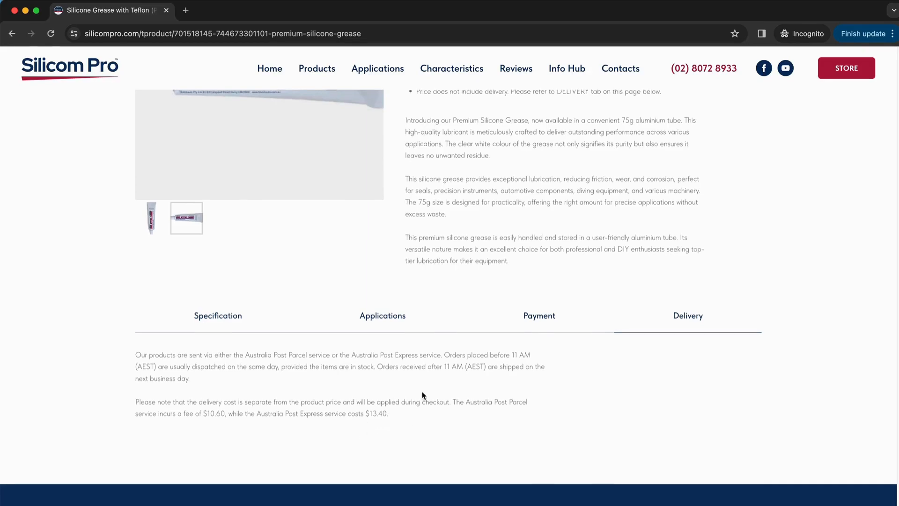
{"action": "scroll", "coordinate": [421, 393], "scroll_direction": "up", "scroll_amount": 3}
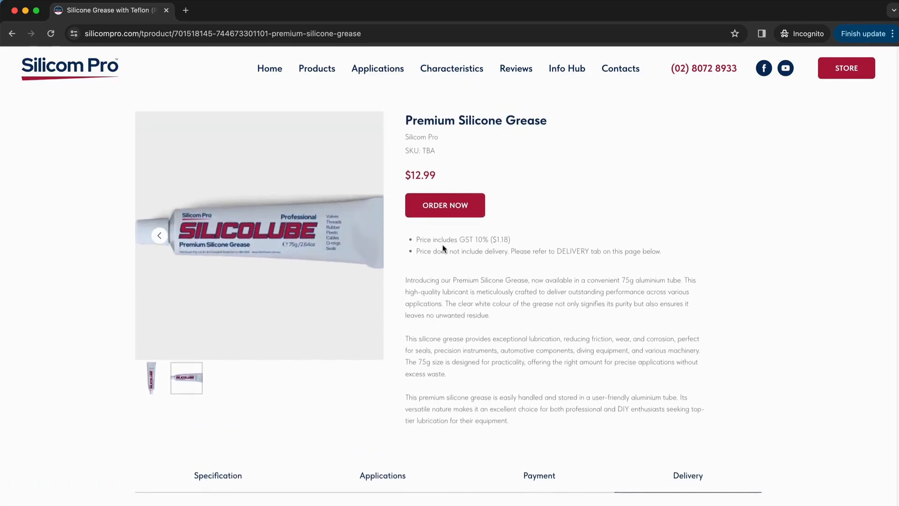
Start an order for one Premium Silicone Grease and look through the order form's fields and delivery options.
{"action": "left_click", "coordinate": [444, 211]}
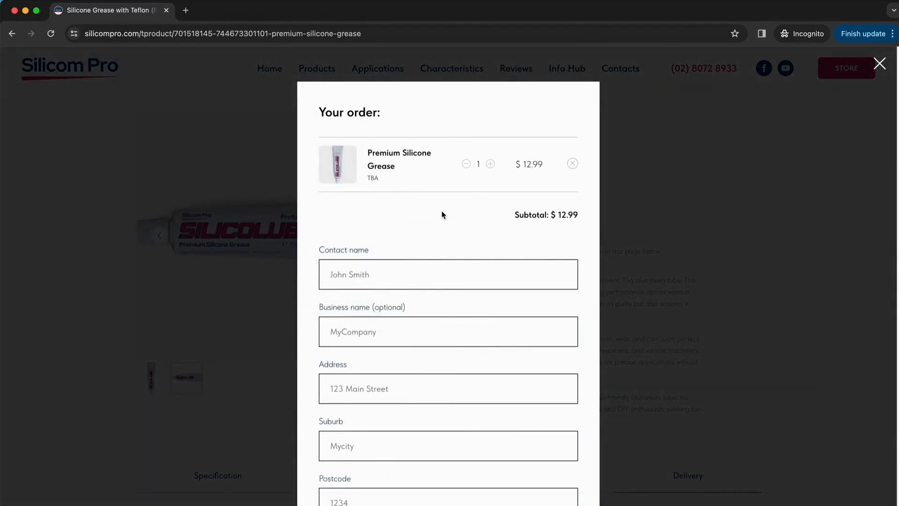
{"action": "scroll", "coordinate": [441, 213], "scroll_direction": "down", "scroll_amount": 1}
{"action": "scroll", "coordinate": [439, 220], "scroll_direction": "down", "scroll_amount": 3}
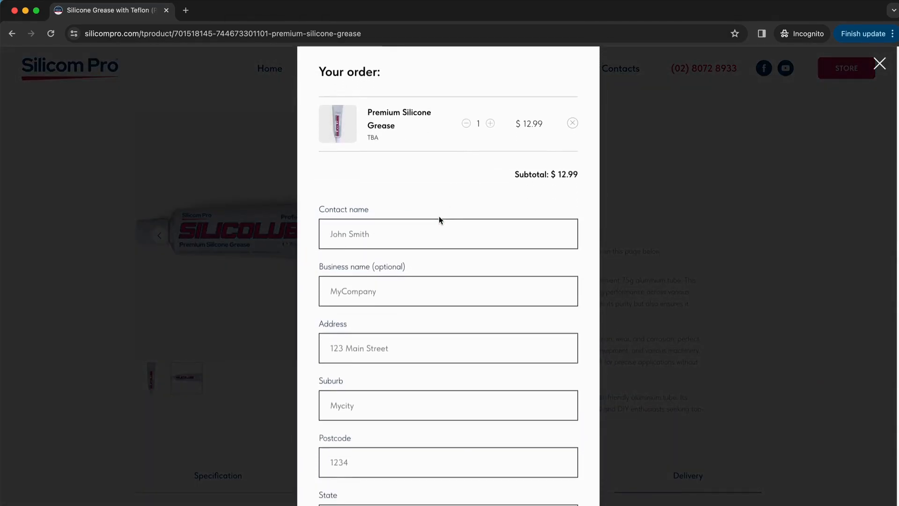
{"action": "scroll", "coordinate": [439, 220], "scroll_direction": "down", "scroll_amount": 4}
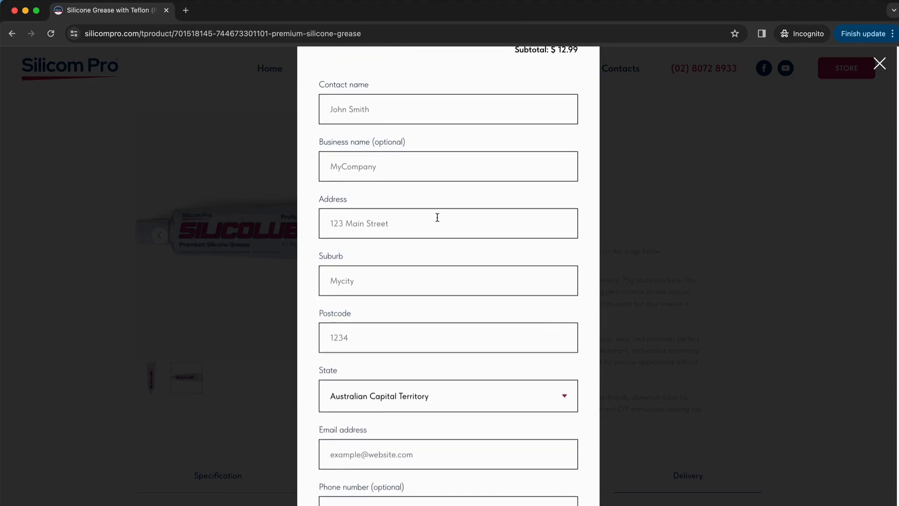
{"action": "scroll", "coordinate": [438, 220], "scroll_direction": "down", "scroll_amount": 2}
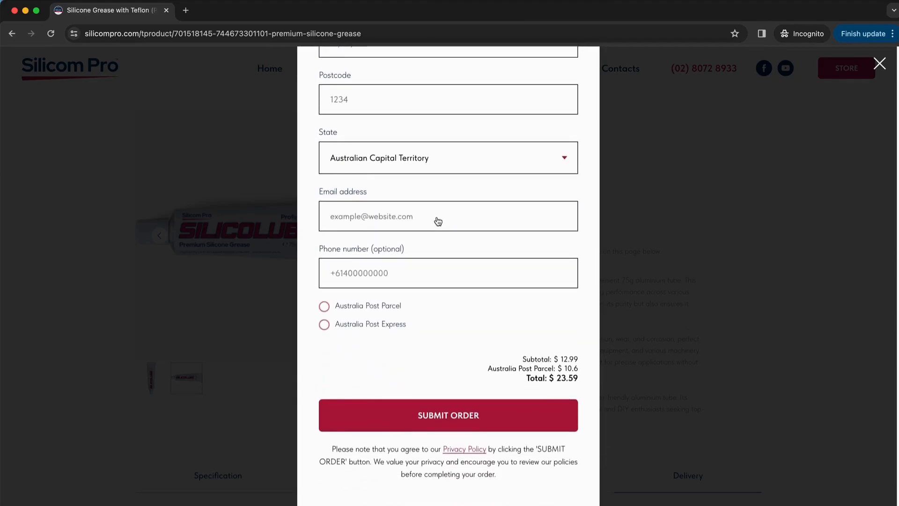
{"action": "scroll", "coordinate": [437, 217], "scroll_direction": "up", "scroll_amount": 7}
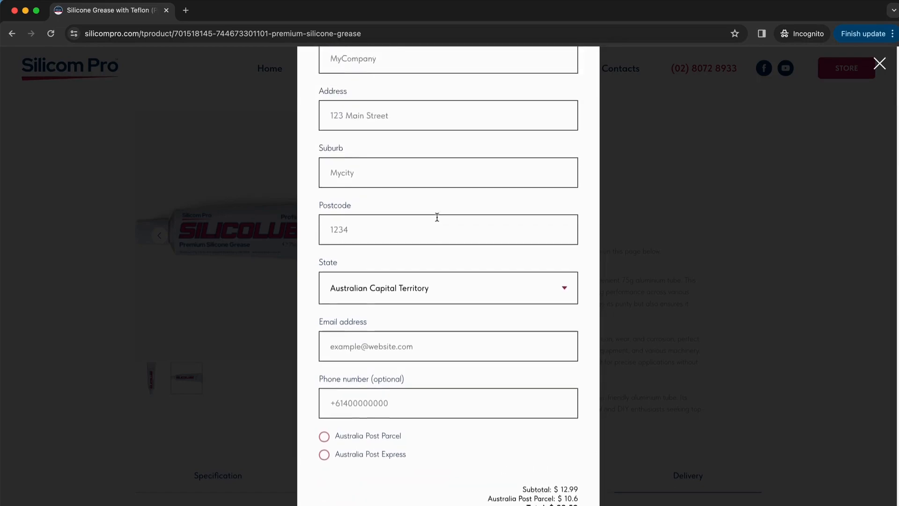
{"action": "scroll", "coordinate": [437, 217], "scroll_direction": "up", "scroll_amount": 2}
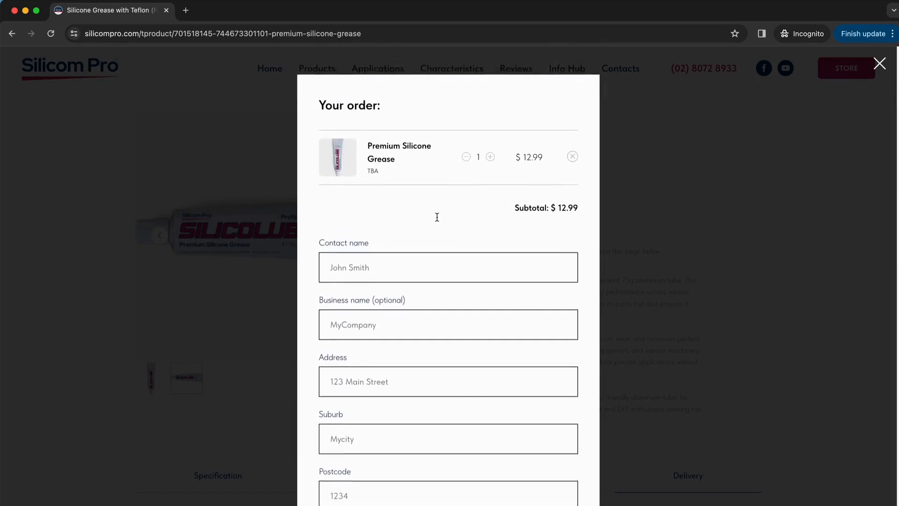
Fill in the order form's contact name, the business name MyCompany and the street address.
{"action": "left_click", "coordinate": [390, 270]}
{"action": "type", "text": "Jihn S"}
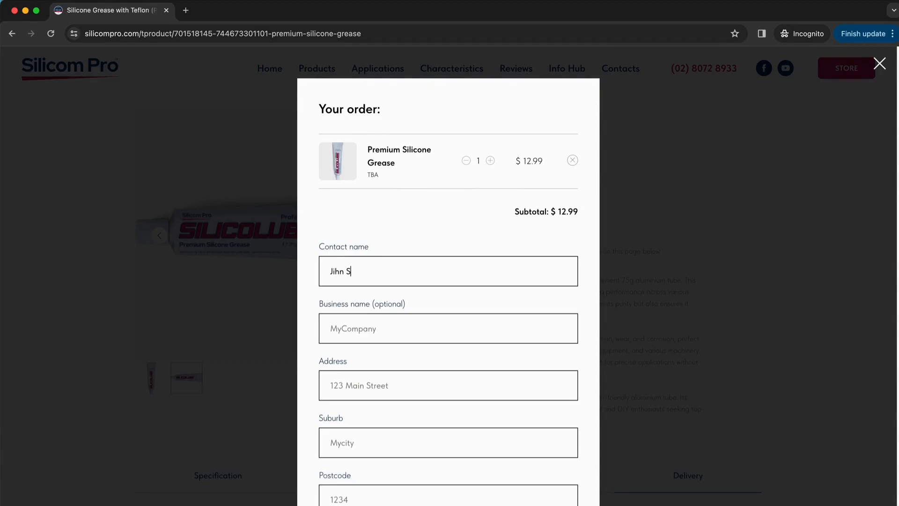
{"action": "type", "text": "mith"}
{"action": "left_click", "coordinate": [372, 330]}
{"action": "type", "text": "MyCompany"}
{"action": "left_click", "coordinate": [360, 381]}
{"action": "type", "text": "123 Main Stree"}
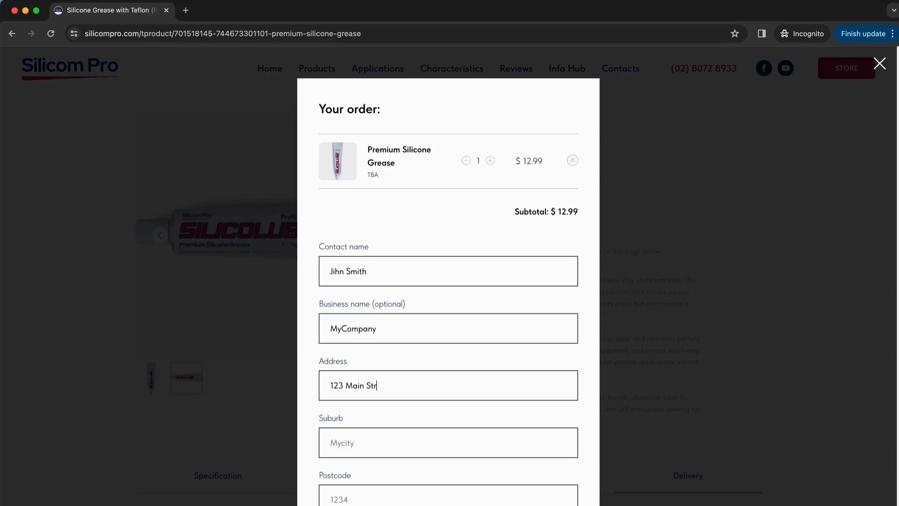
Fill in the suburb and postcode of the delivery address and choose New South Wales as the state.
{"action": "left_click", "coordinate": [361, 443]}
{"action": "type", "text": "MyCity"}
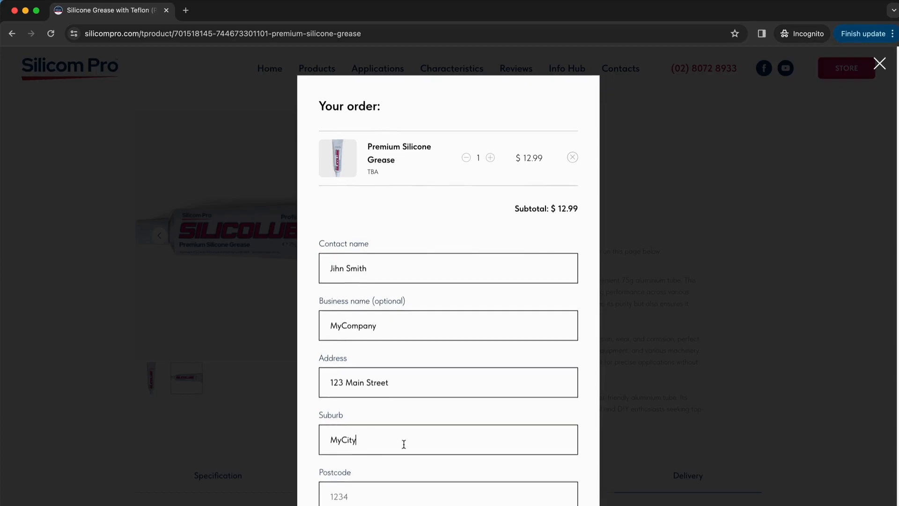
{"action": "scroll", "coordinate": [374, 442], "scroll_direction": "down", "scroll_amount": 3}
{"action": "left_click", "coordinate": [345, 424]}
{"action": "type", "text": "1234"}
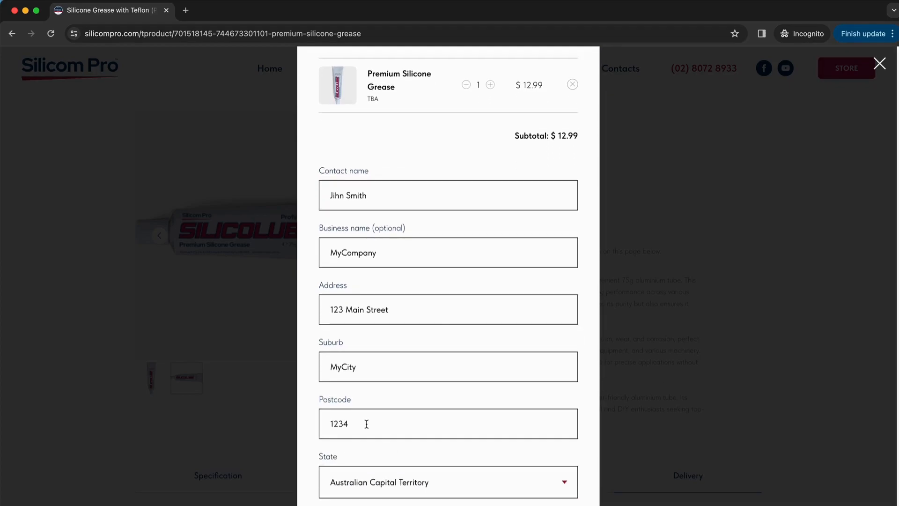
{"action": "scroll", "coordinate": [367, 424], "scroll_direction": "down", "scroll_amount": 3}
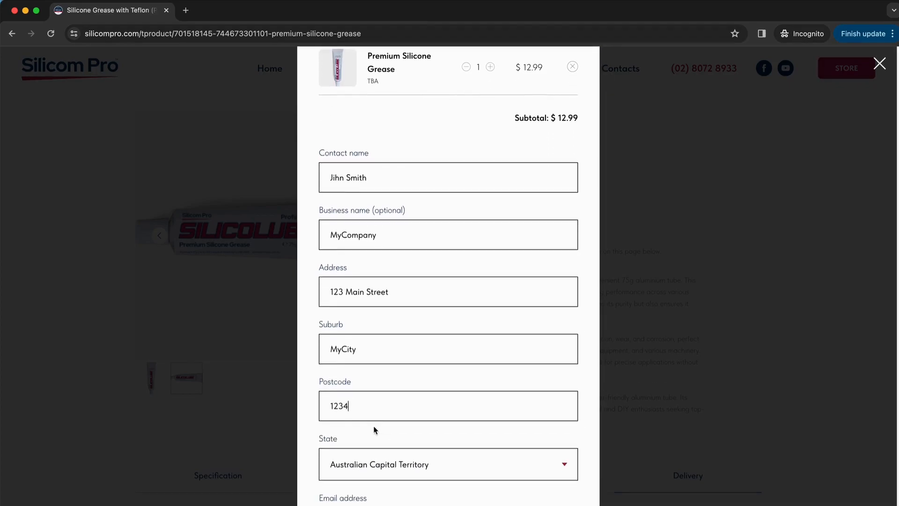
{"action": "left_click", "coordinate": [568, 397]}
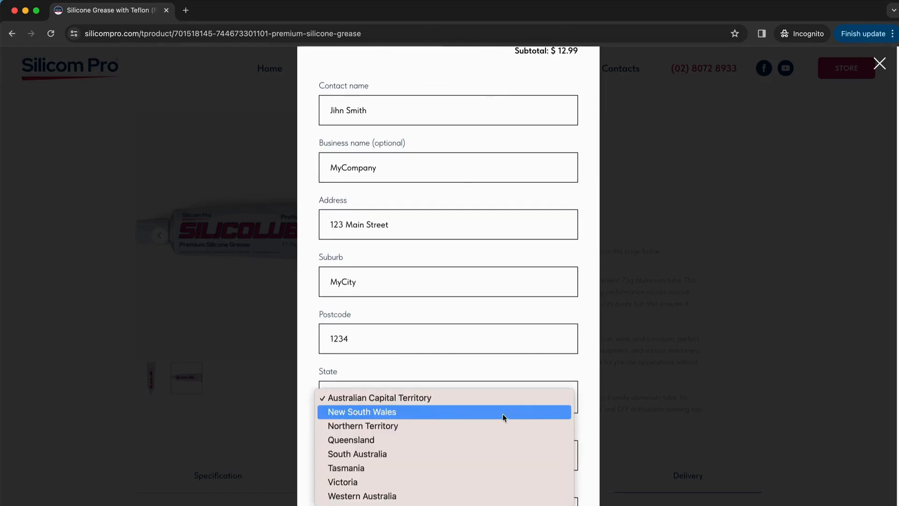
{"action": "left_click", "coordinate": [466, 411]}
Enter the customer's email address and phone number, and choose Australia Post Parcel as the delivery method.
{"action": "scroll", "coordinate": [472, 393], "scroll_direction": "down", "scroll_amount": 2}
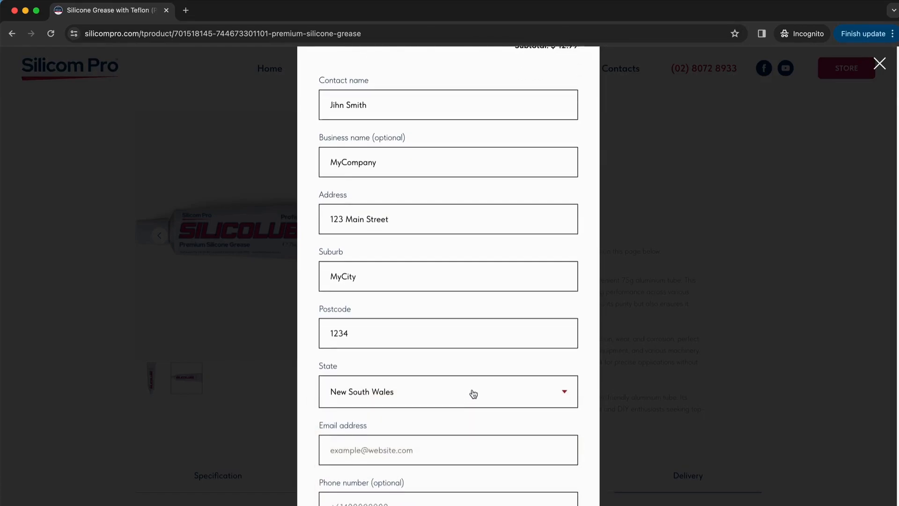
{"action": "scroll", "coordinate": [473, 394], "scroll_direction": "down", "scroll_amount": 2}
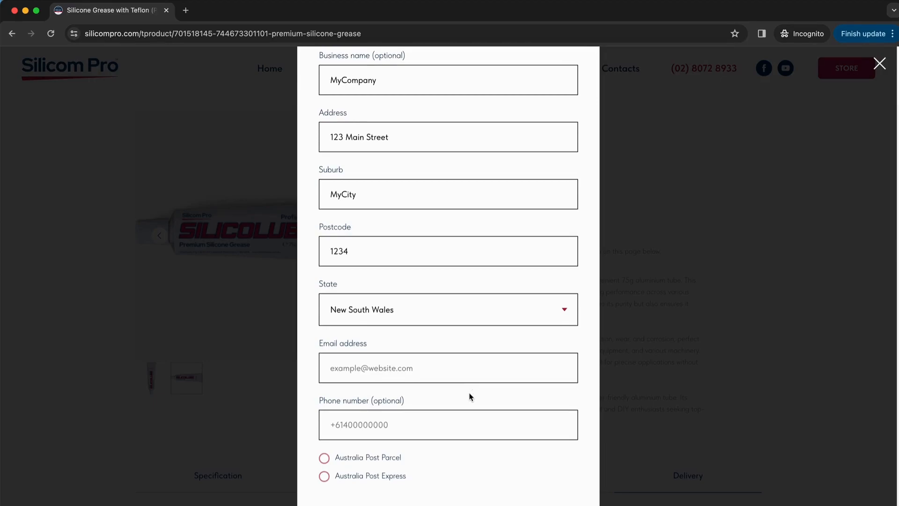
{"action": "left_click", "coordinate": [356, 371]}
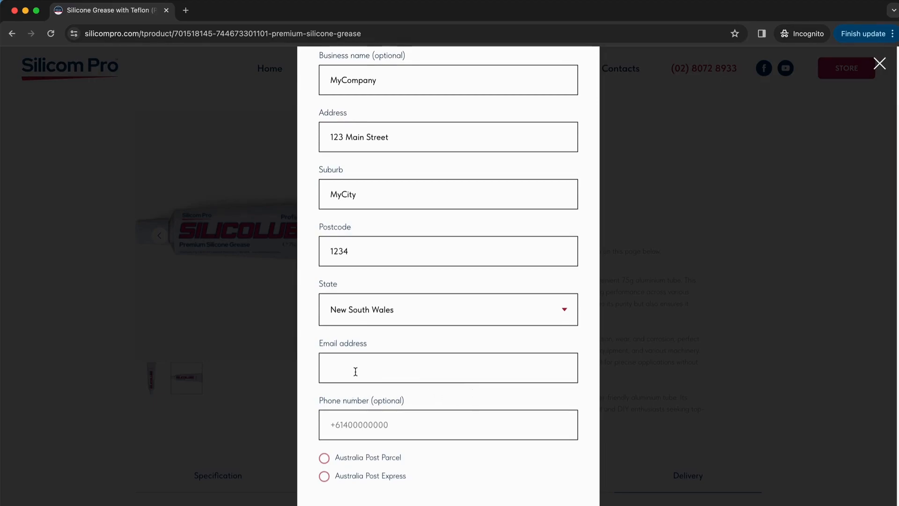
{"action": "type", "text": "me@mydomain.com"}
{"action": "left_click", "coordinate": [338, 426]}
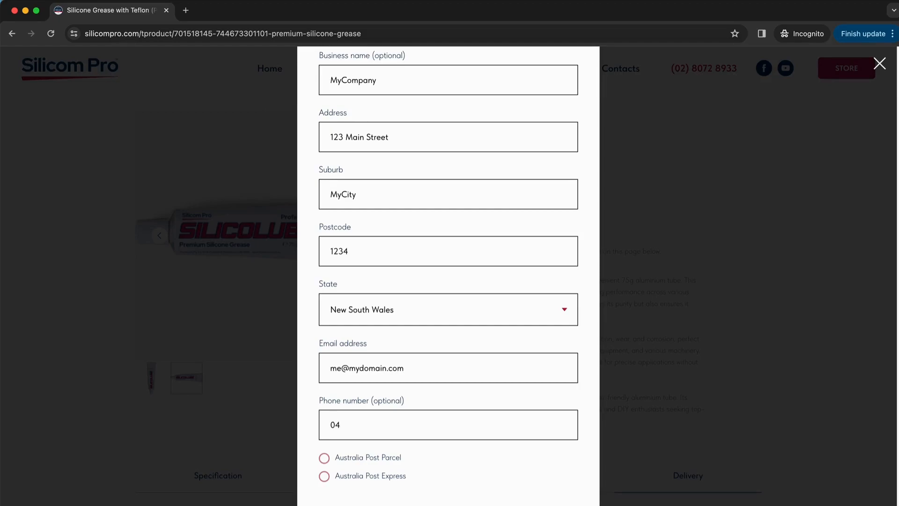
{"action": "type", "text": "040000000000"}
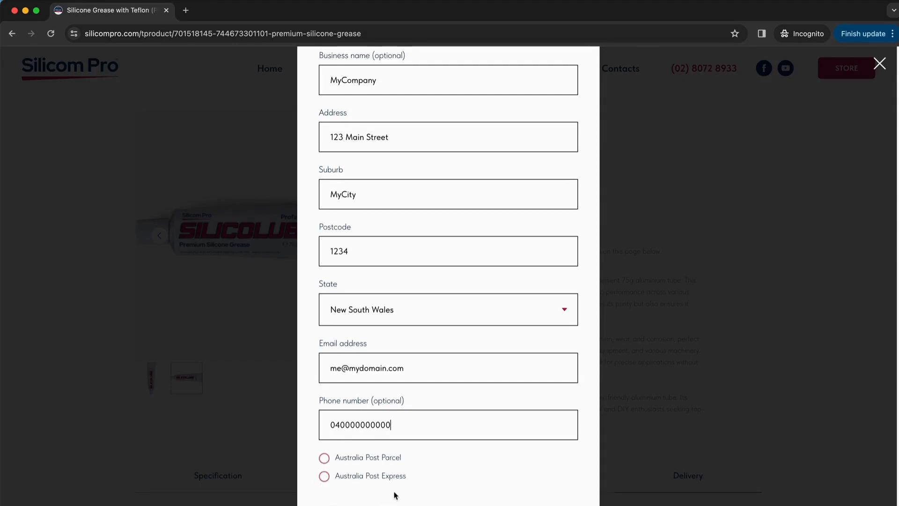
{"action": "left_click", "coordinate": [324, 458]}
Open the order form's Privacy Policy in a new browser tab and read through its sections.
{"action": "scroll", "coordinate": [457, 463], "scroll_direction": "down", "scroll_amount": 2}
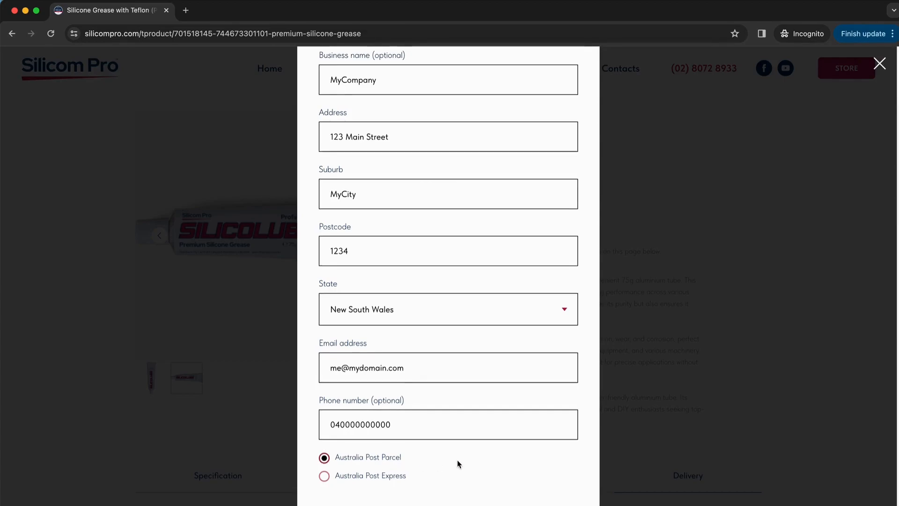
{"action": "scroll", "coordinate": [459, 462], "scroll_direction": "down", "scroll_amount": 3}
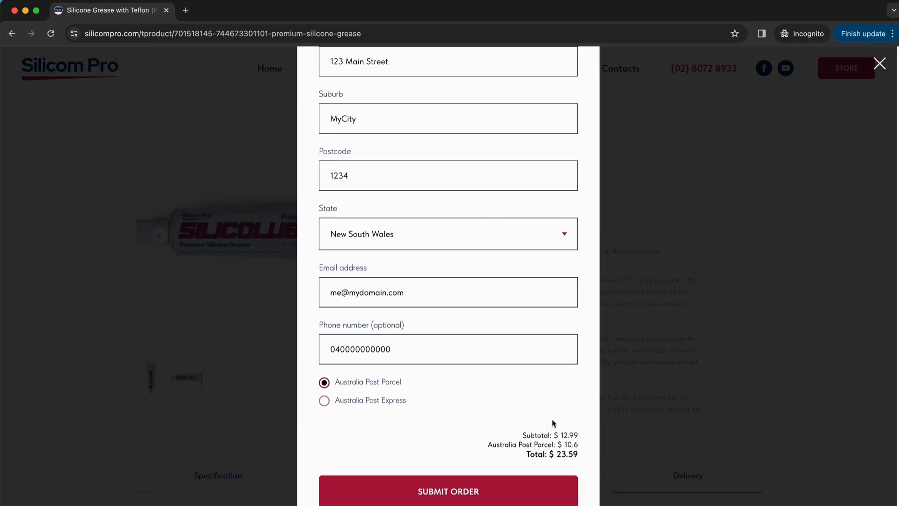
{"action": "scroll", "coordinate": [577, 433], "scroll_direction": "down", "scroll_amount": 5}
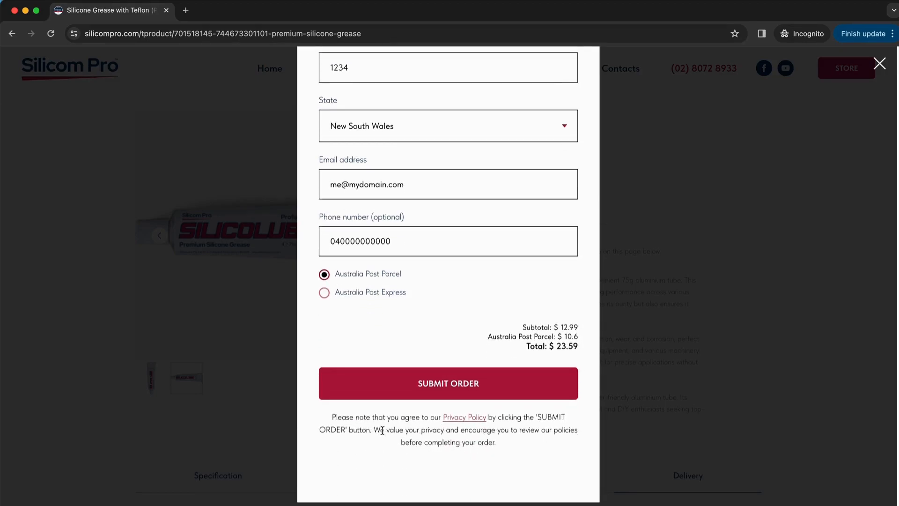
{"action": "right_click", "coordinate": [458, 417]}
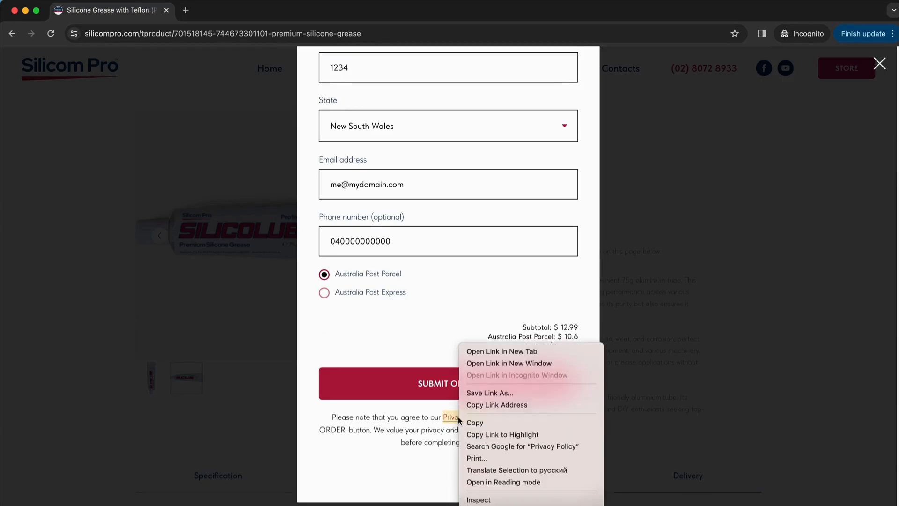
{"action": "left_click", "coordinate": [510, 351]}
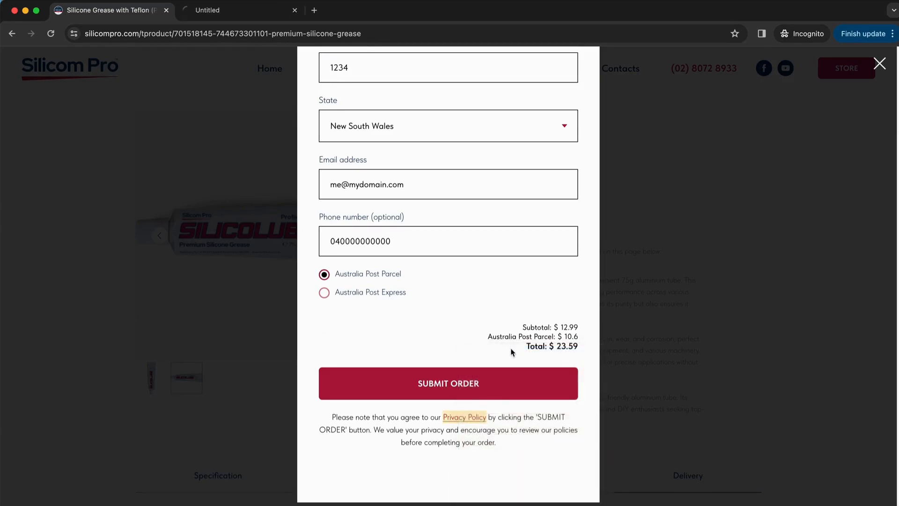
{"action": "left_click", "coordinate": [248, 12]}
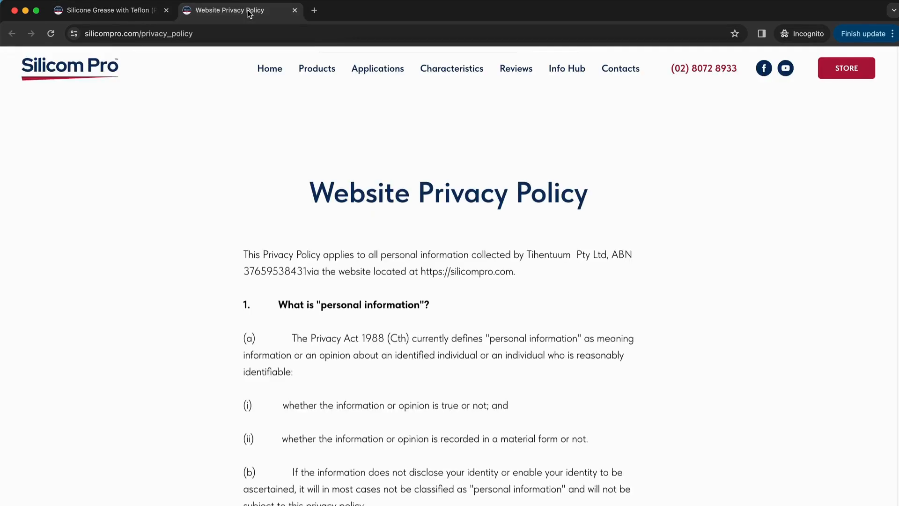
{"action": "scroll", "coordinate": [543, 163], "scroll_direction": "down", "scroll_amount": 10}
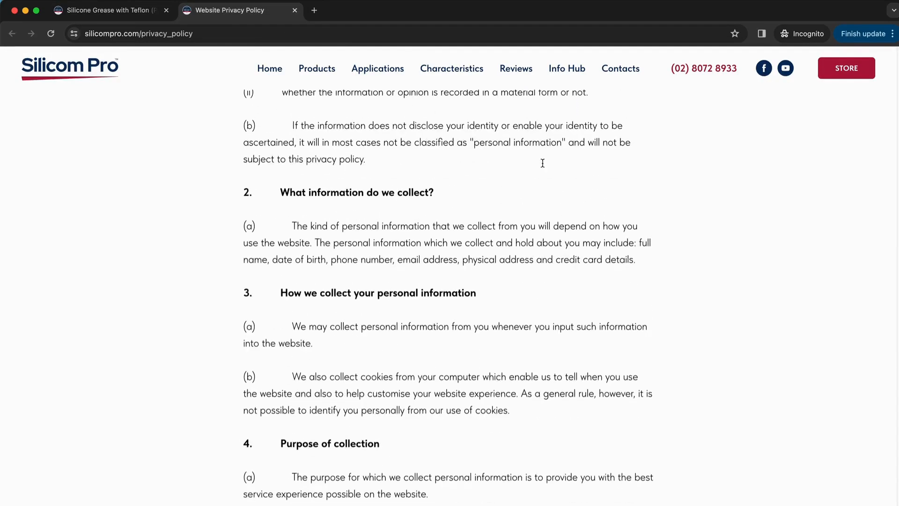
Read the remaining Privacy Policy sections through to the privacy contact details, and close the policy to return to the order form.
{"action": "scroll", "coordinate": [543, 163], "scroll_direction": "down", "scroll_amount": 10}
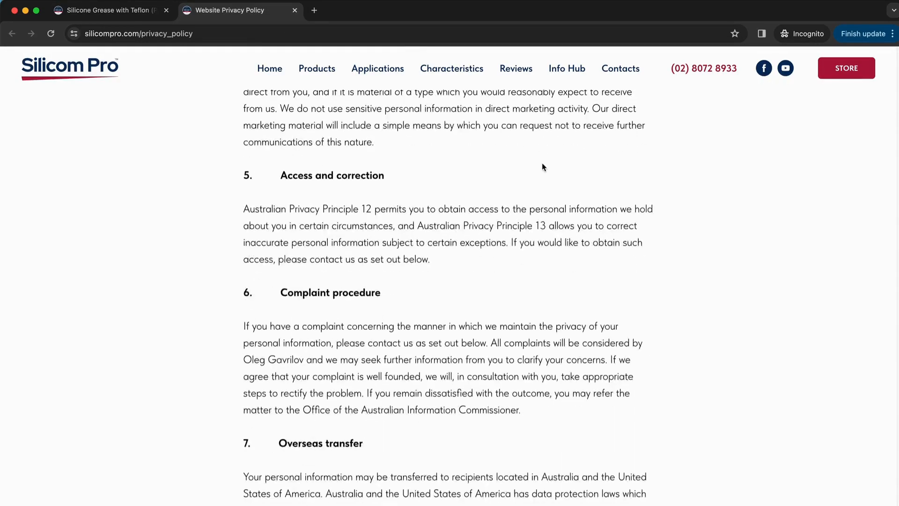
{"action": "scroll", "coordinate": [541, 161], "scroll_direction": "down", "scroll_amount": 8}
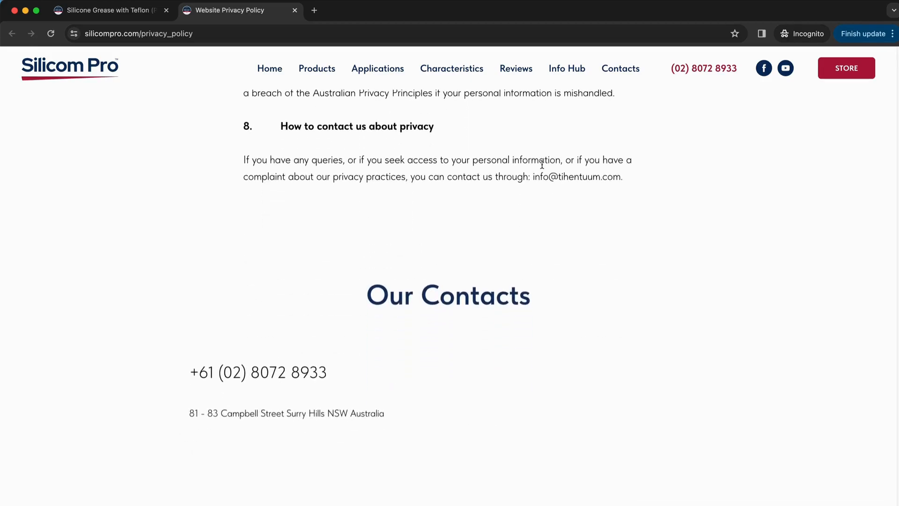
{"action": "left_click", "coordinate": [295, 10]}
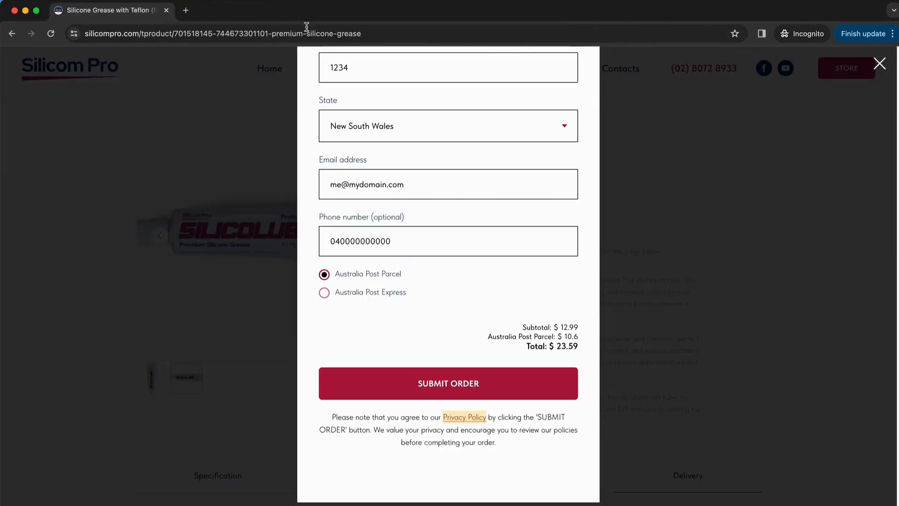
Check the delivery details in the order form, submit the order and look through the order confirmation page.
{"action": "scroll", "coordinate": [349, 195], "scroll_direction": "up", "scroll_amount": 3}
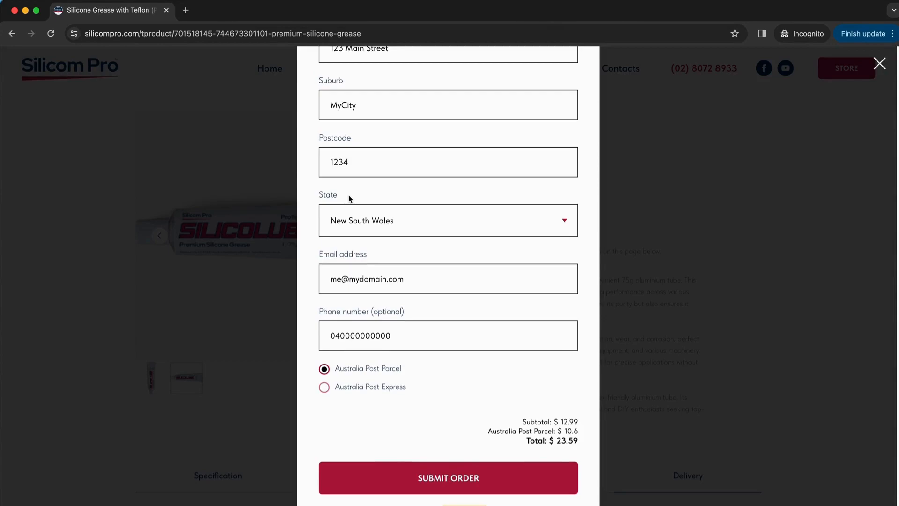
{"action": "left_click", "coordinate": [460, 475]}
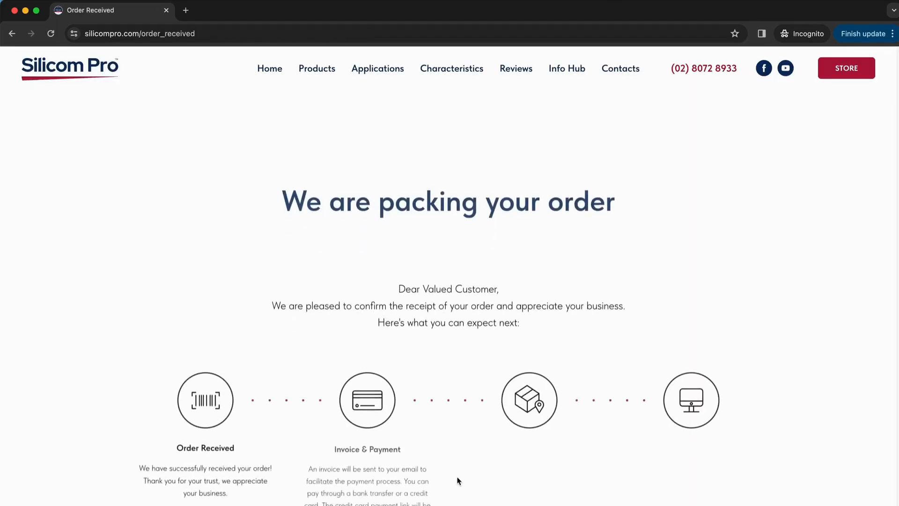
{"action": "scroll", "coordinate": [596, 240], "scroll_direction": "down", "scroll_amount": 5}
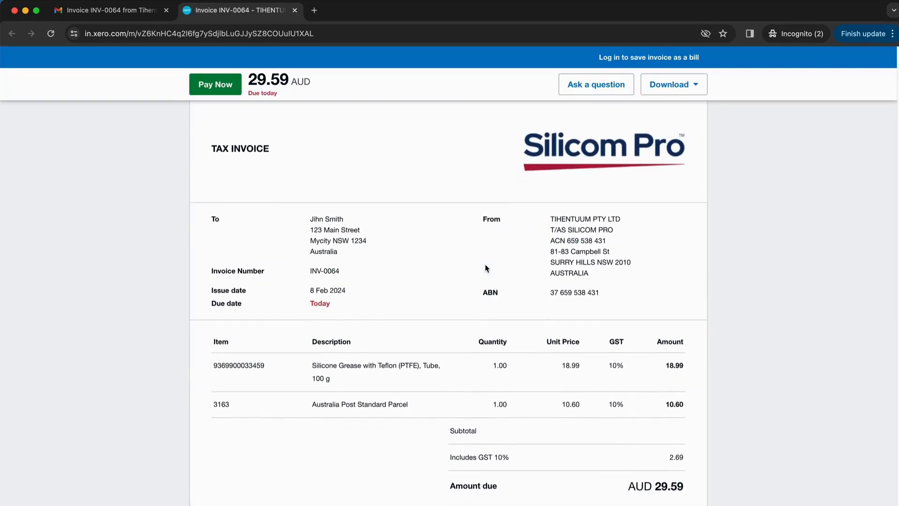
Review the Xero tax invoice down to its bank transfer terms, and open its online payment page with the card payment form.
{"action": "scroll", "coordinate": [486, 267], "scroll_direction": "down", "scroll_amount": 3}
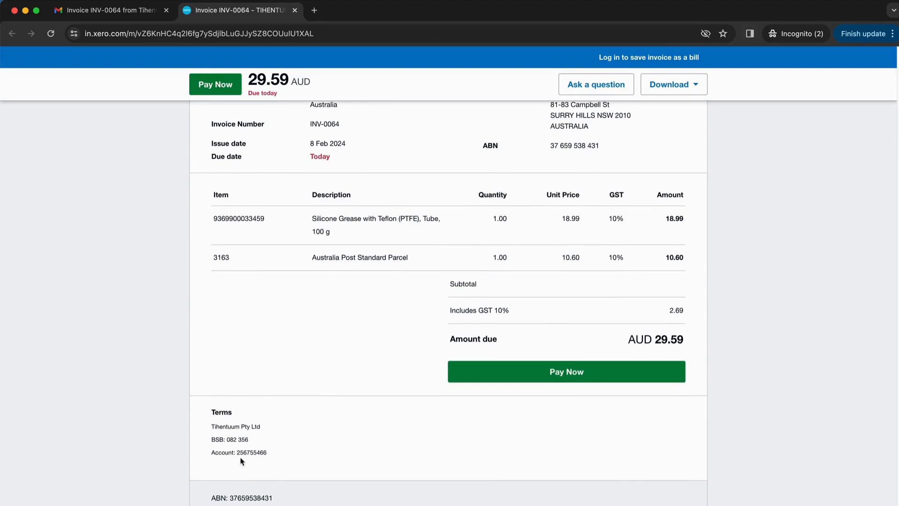
{"action": "left_click", "coordinate": [558, 373]}
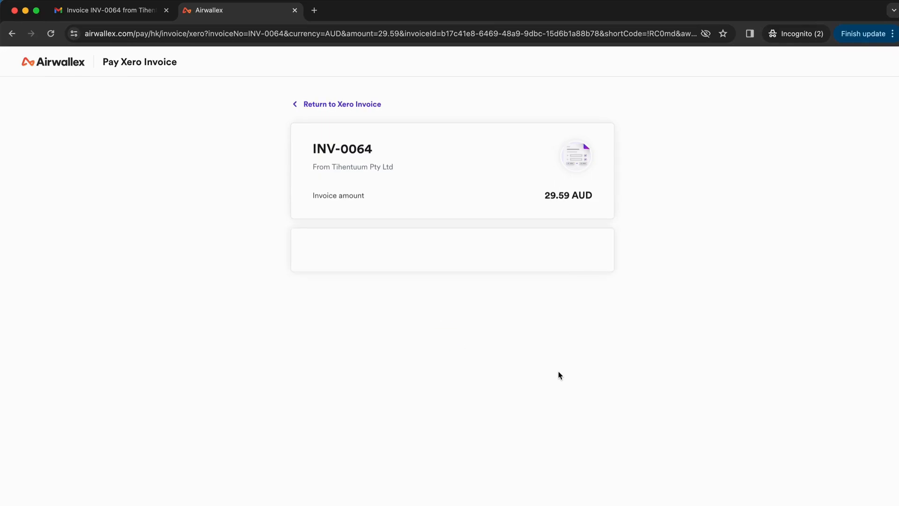
{"action": "scroll", "coordinate": [683, 365], "scroll_direction": "down", "scroll_amount": 1}
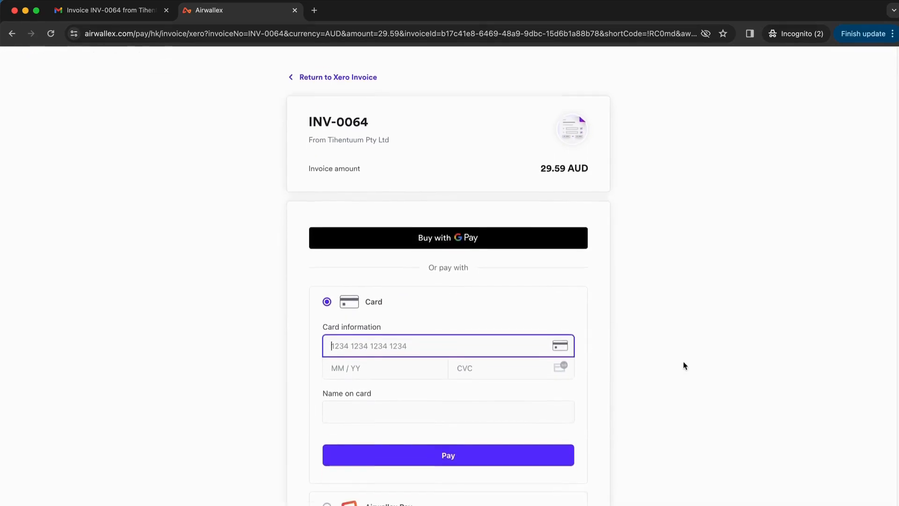